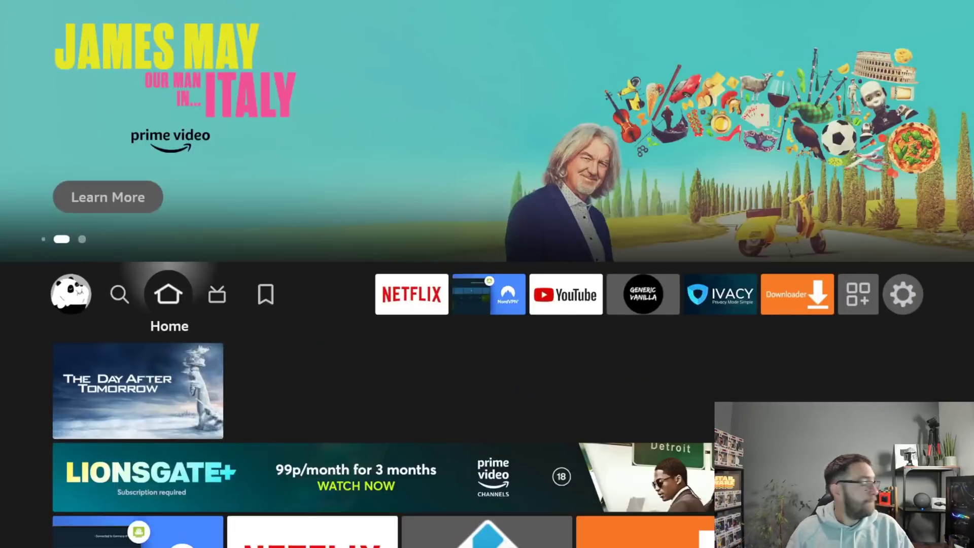
Run a system update check under My Fire TV > About, confirming Fire OS 7.6.1.4 is up to date
key(Right)
key(Right)
key(Right)
key(Right)
key(Right)
key(Right)
key(Right)
key(Right)
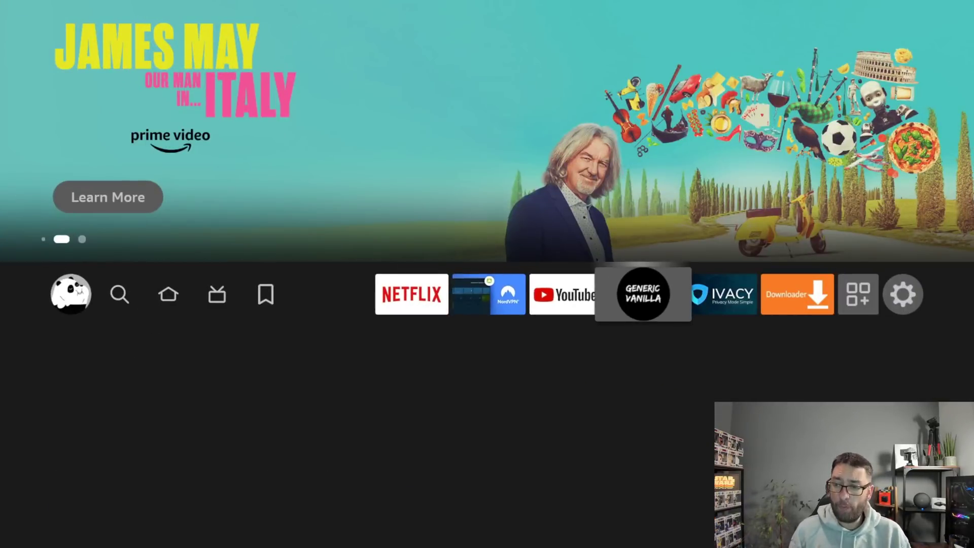
key(Right)
key(Right)
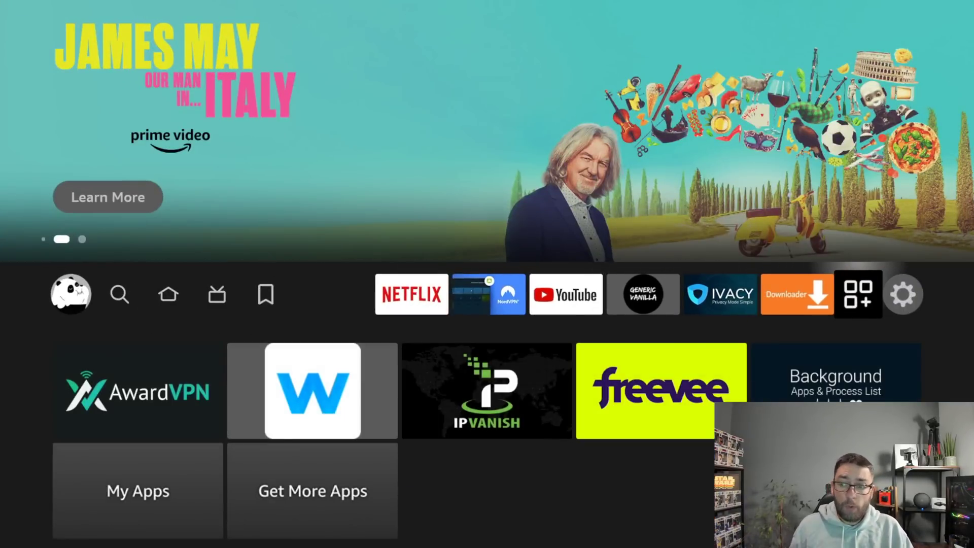
key(Down)
key(Down)
key(Down)
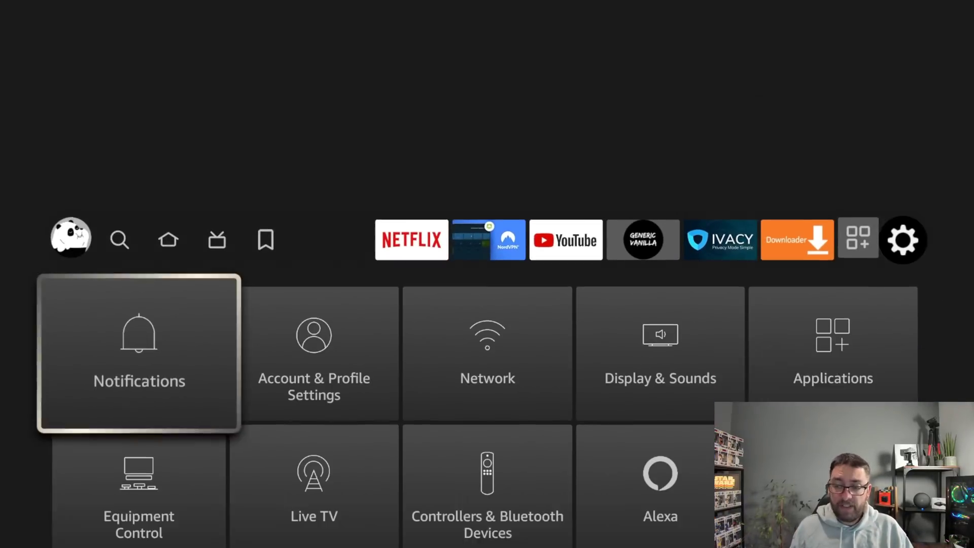
key(Return)
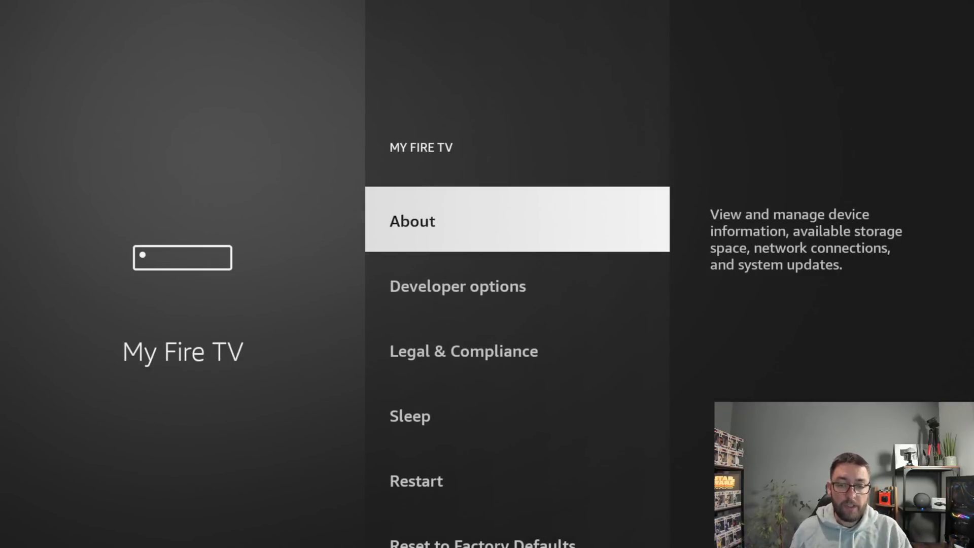
key(Return)
key(Down)
key(Down)
key(Down)
key(Return)
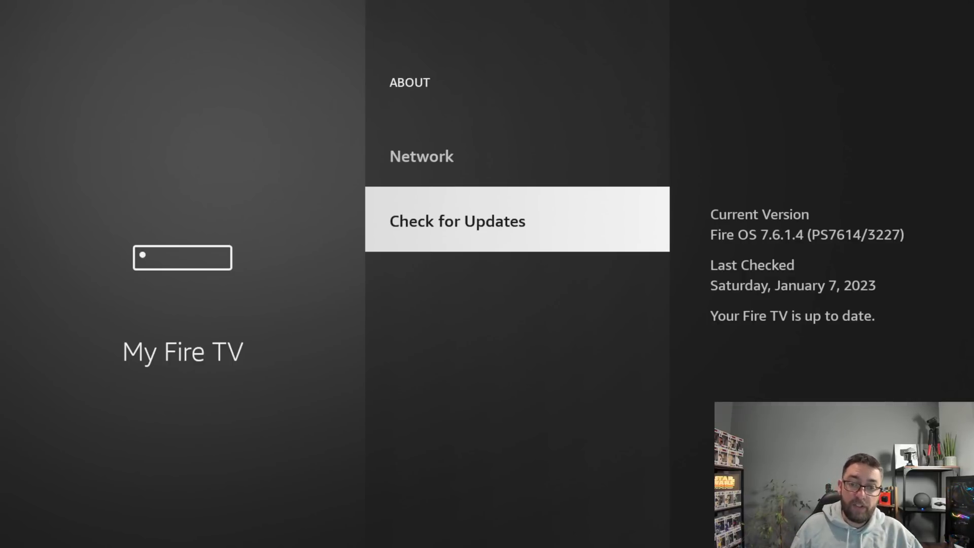
Go back from About to the Applications settings and highlight Manage Installed Applications
key(Escape)
key(Escape)
key(Escape)
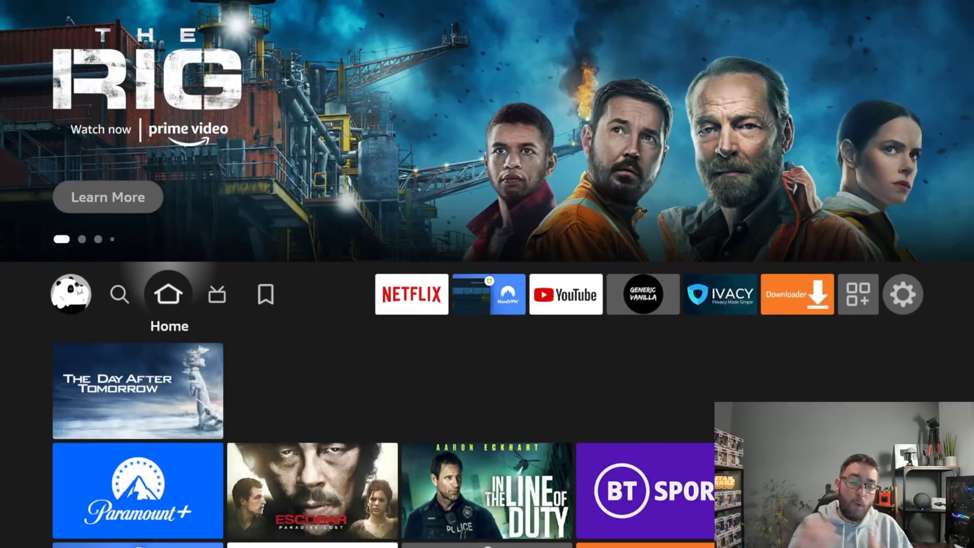
key(Right)
key(Right)
key(Right)
key(Right)
key(Right)
key(Right)
key(Right)
key(Right)
key(Right)
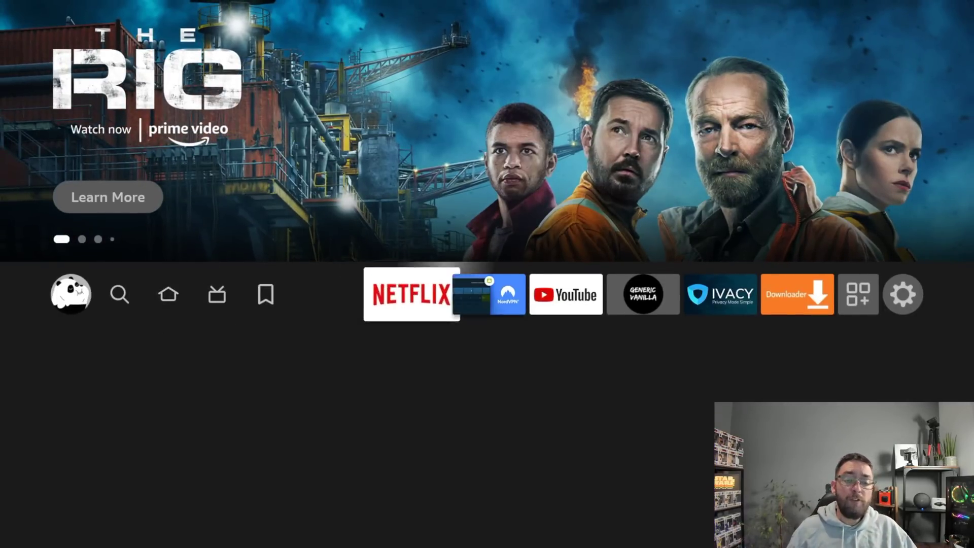
key(Right)
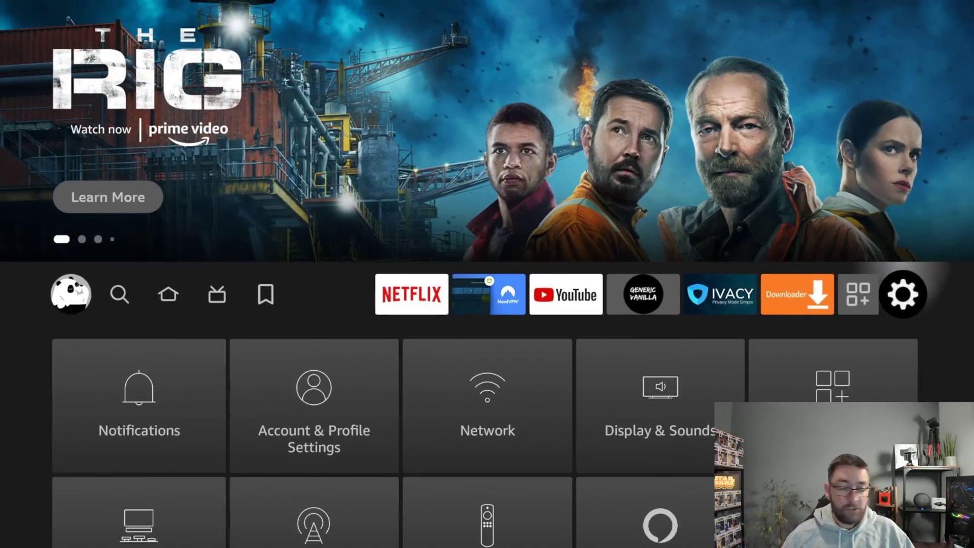
key(Down)
key(Right)
key(Right)
key(Right)
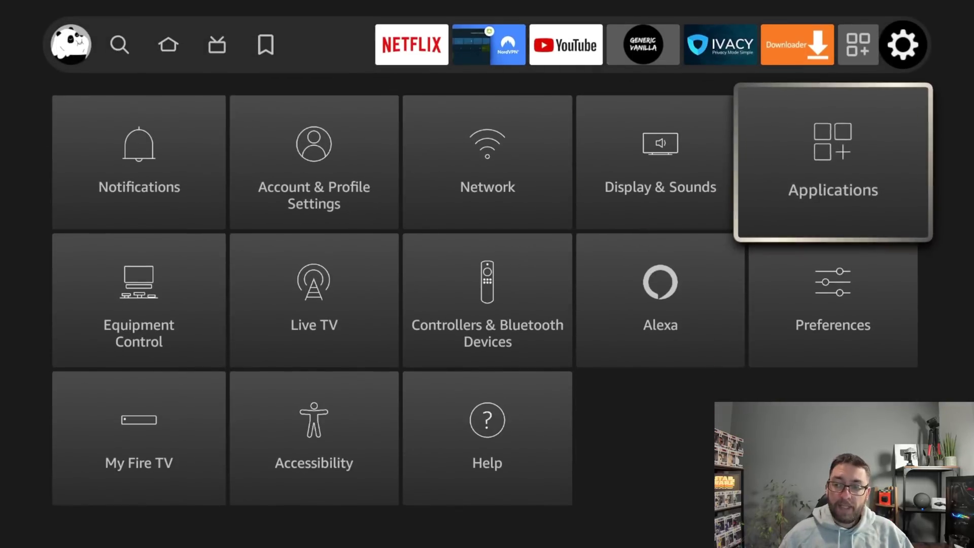
key(Return)
key(Down)
key(Down)
key(Down)
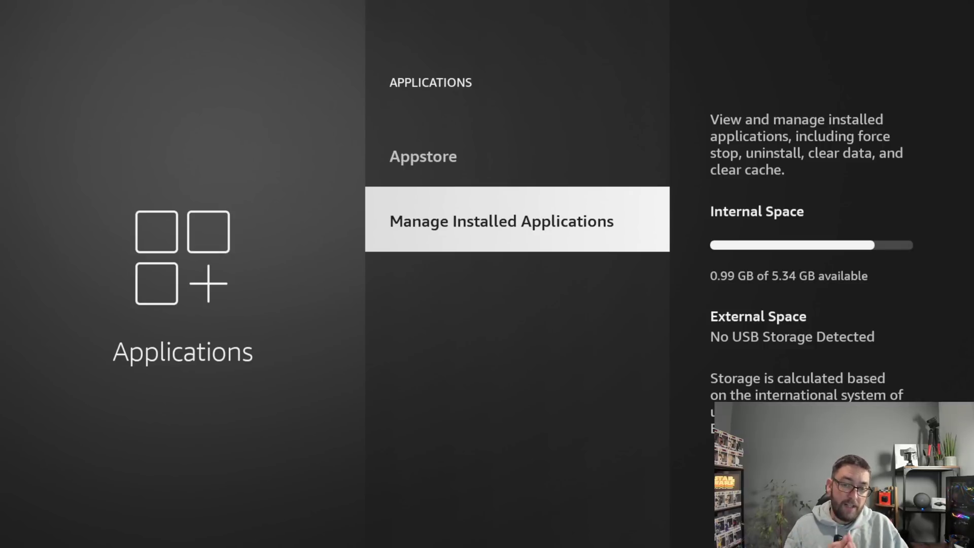
Open the installed applications list and change its sort order to Recency
key(Return)
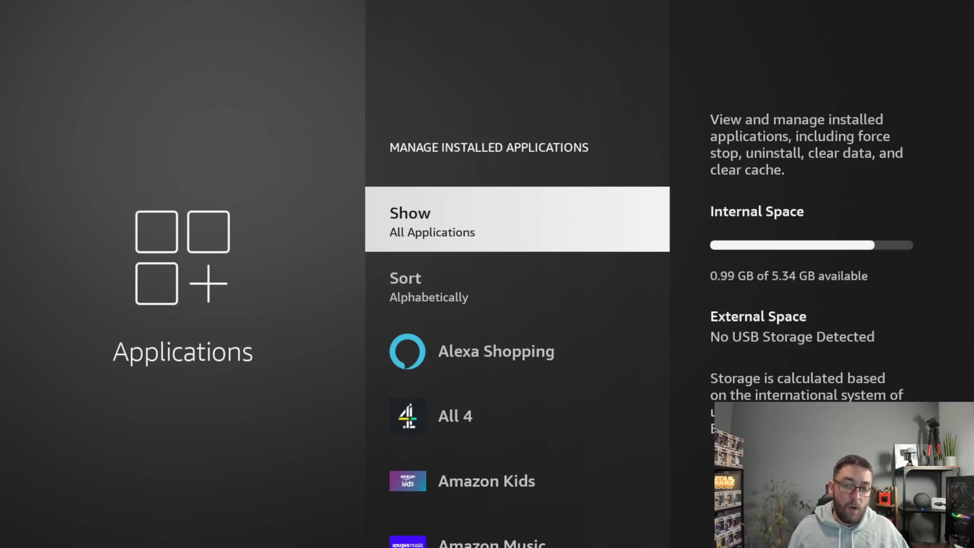
key(Down)
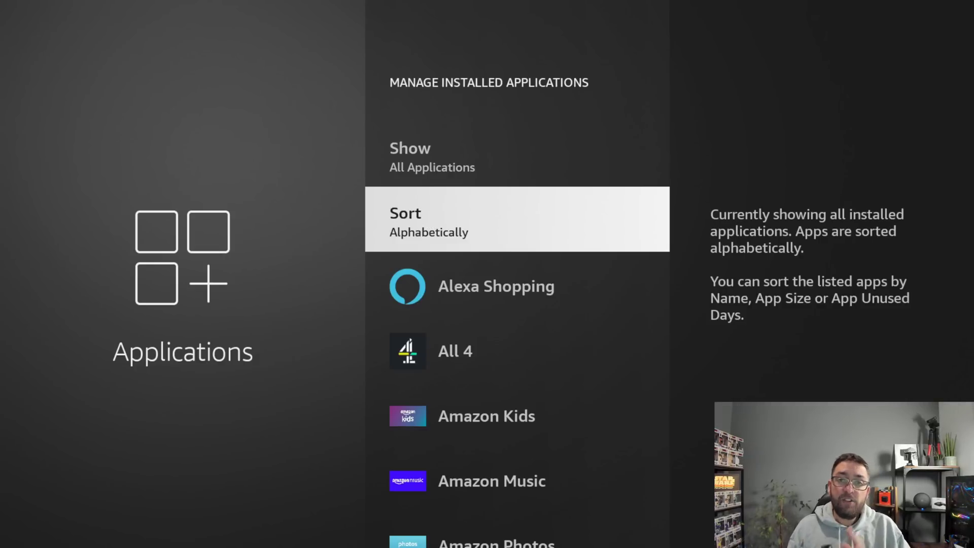
key(Return)
key(Down)
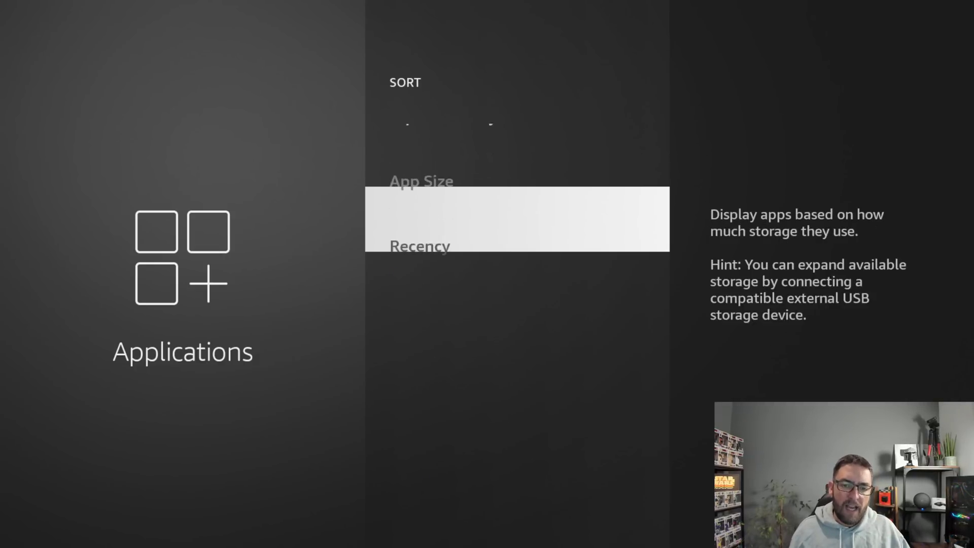
key(Down)
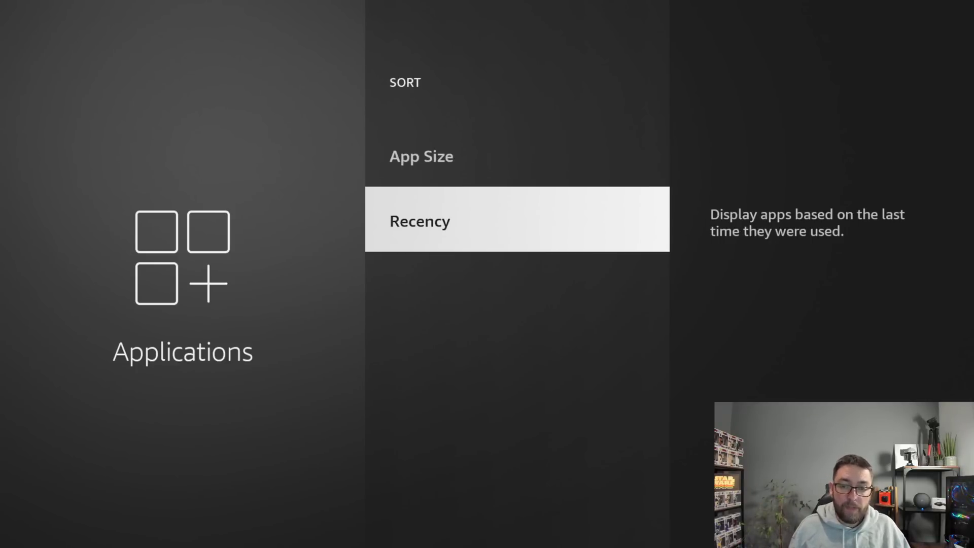
key(Return)
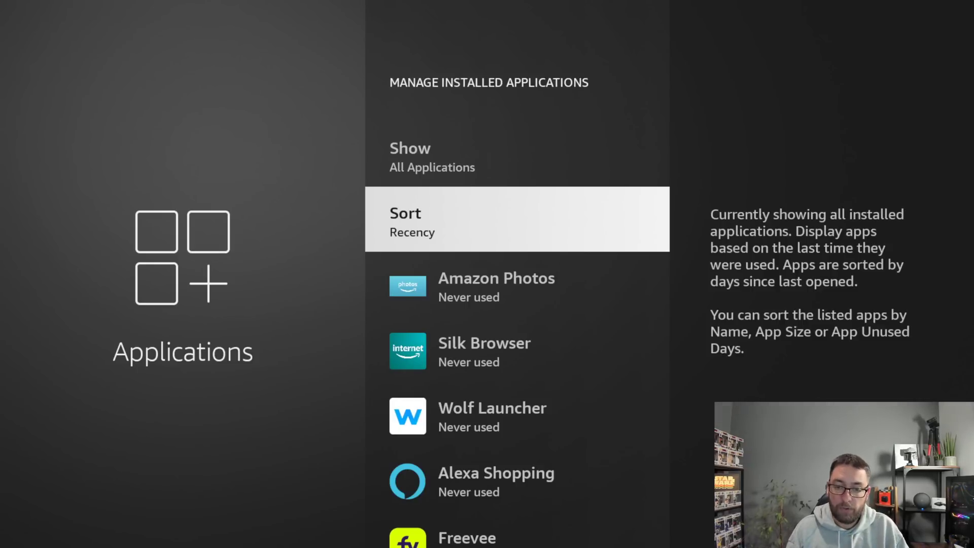
Uninstall the unused Silk Browser app from the installed applications list
key(Down)
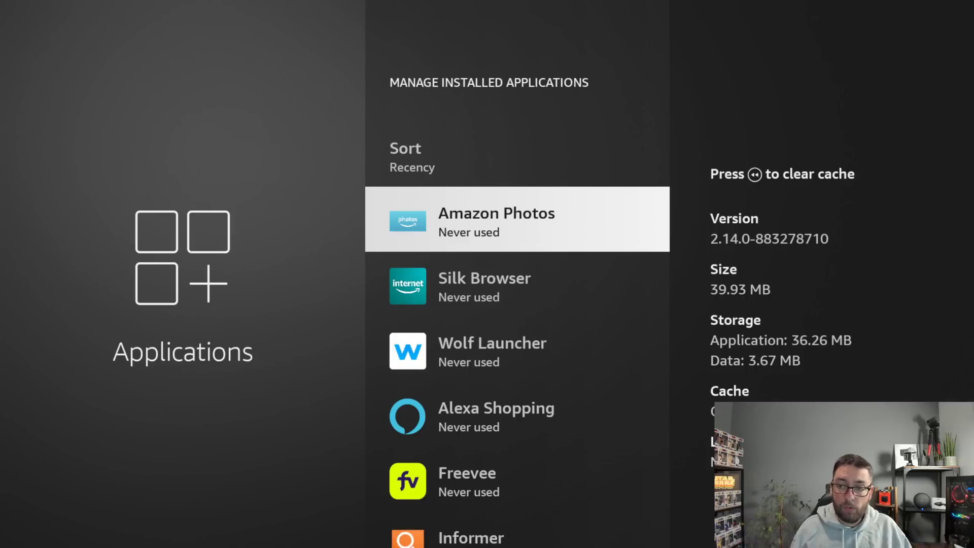
key(Down)
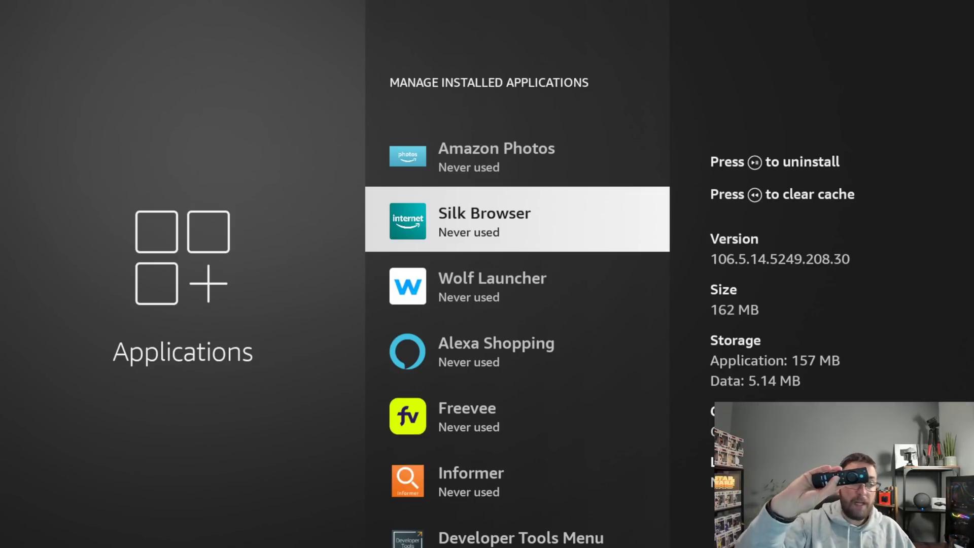
key(XF86AudioPlay)
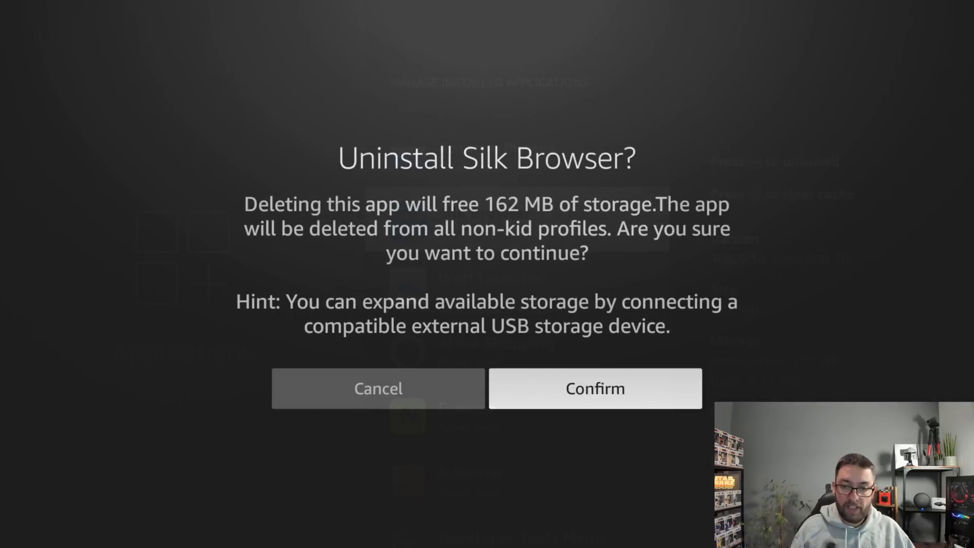
key(Return)
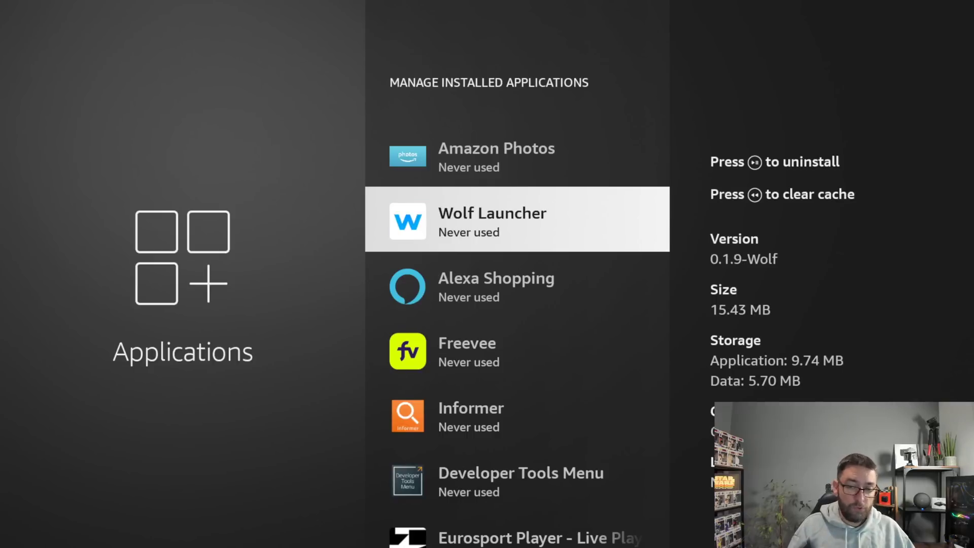
Uninstall the unused Informer app from the list
key(Down)
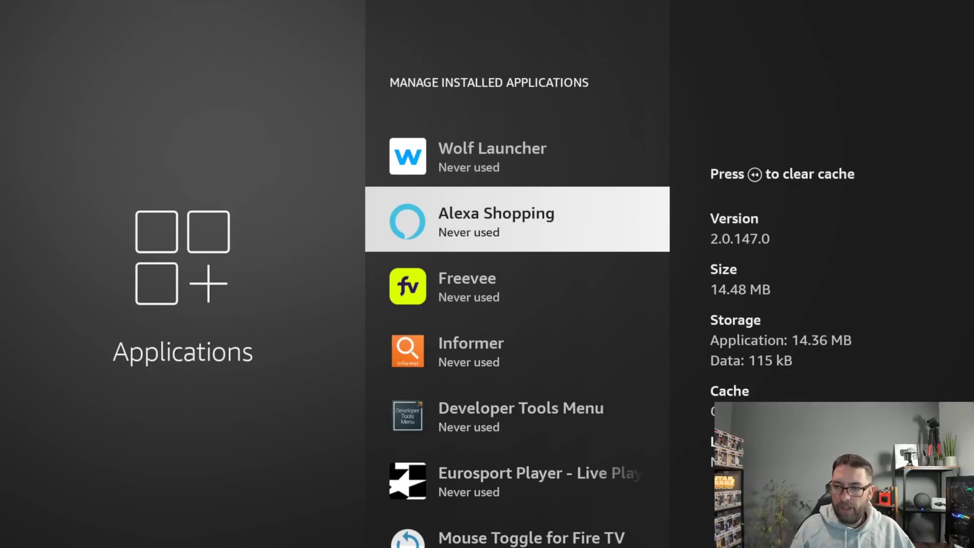
key(Down)
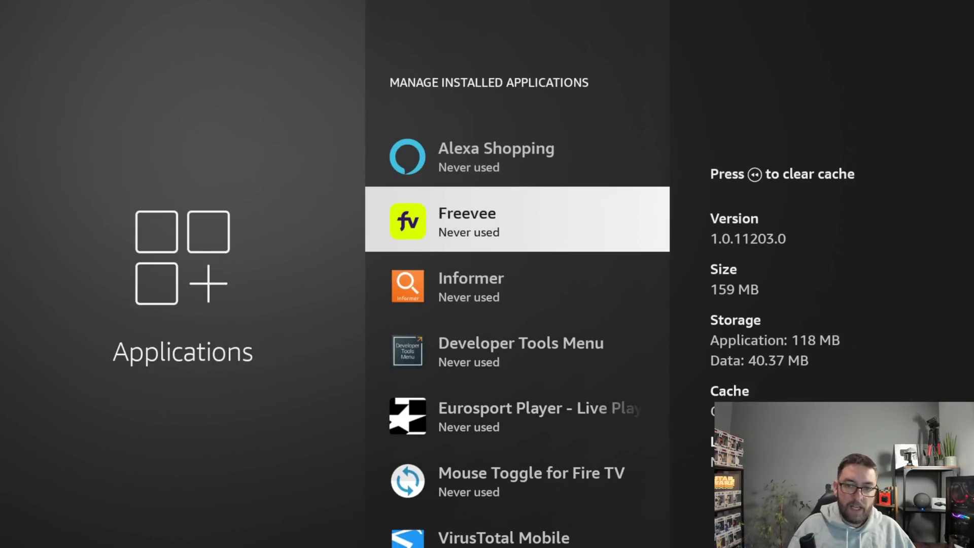
key(Up)
key(Down)
key(Down)
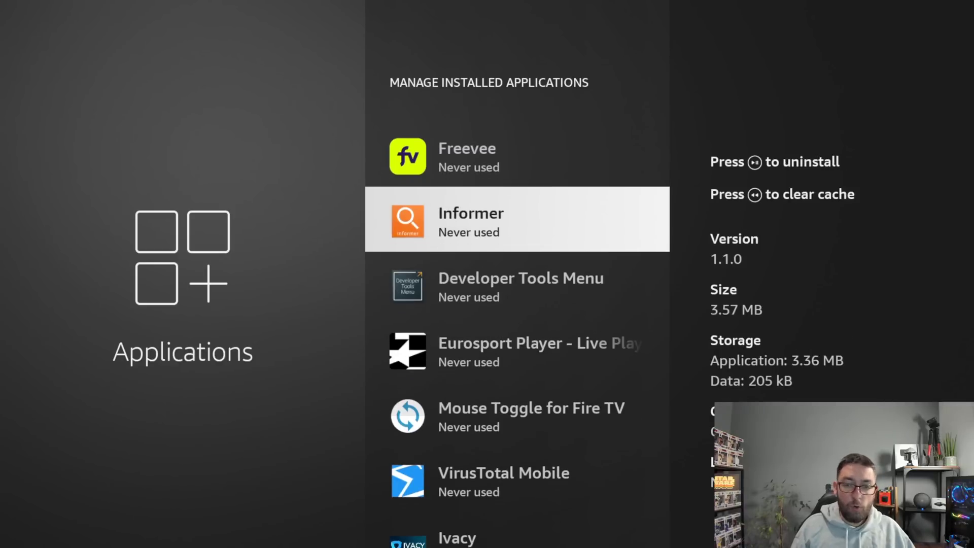
key(XF86AudioPlay)
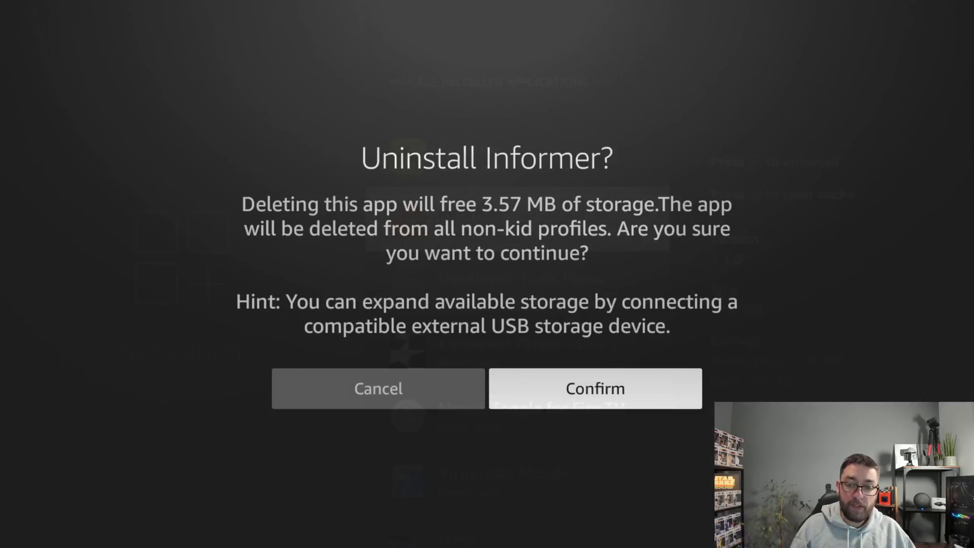
key(Left)
key(Right)
key(Return)
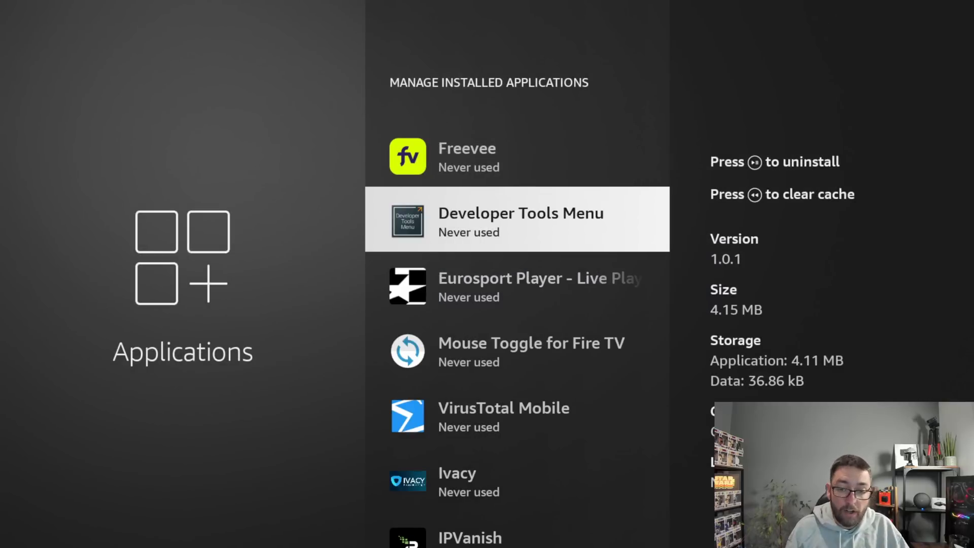
Uninstall the Eurosport Player app
key(Down)
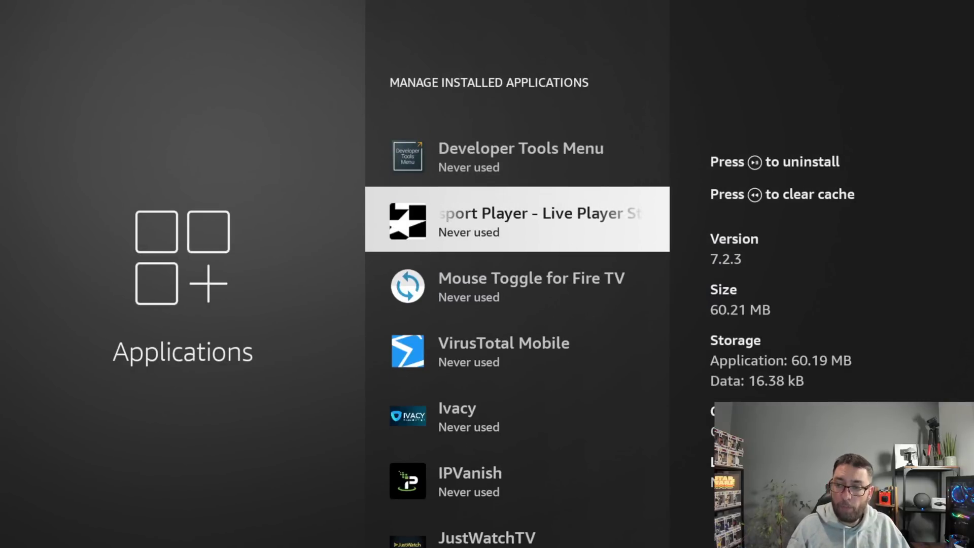
key(XF86AudioPlay)
key(Return)
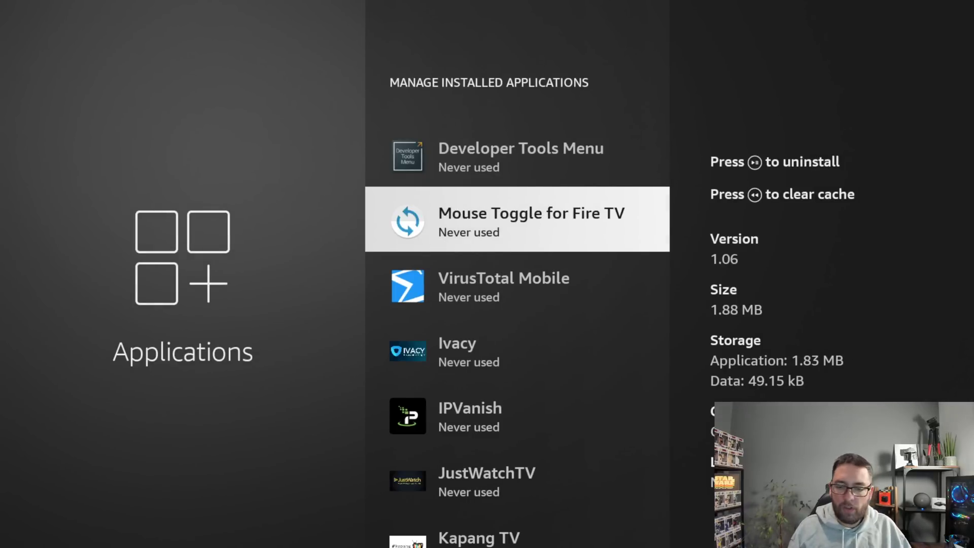
Scroll through the recency-sorted apps, from VirusTotal Mobile and YouTube down to GameCircle, and back toward the top
key(Down)
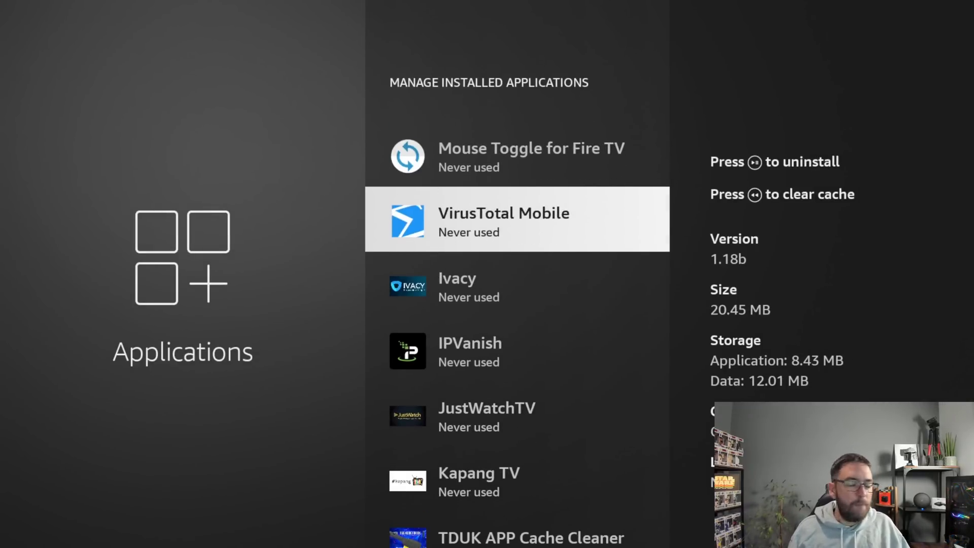
key(Down)
key(Down)
key(Down)
key(Down)
key(Down)
key(Down)
key(Down)
key(Down)
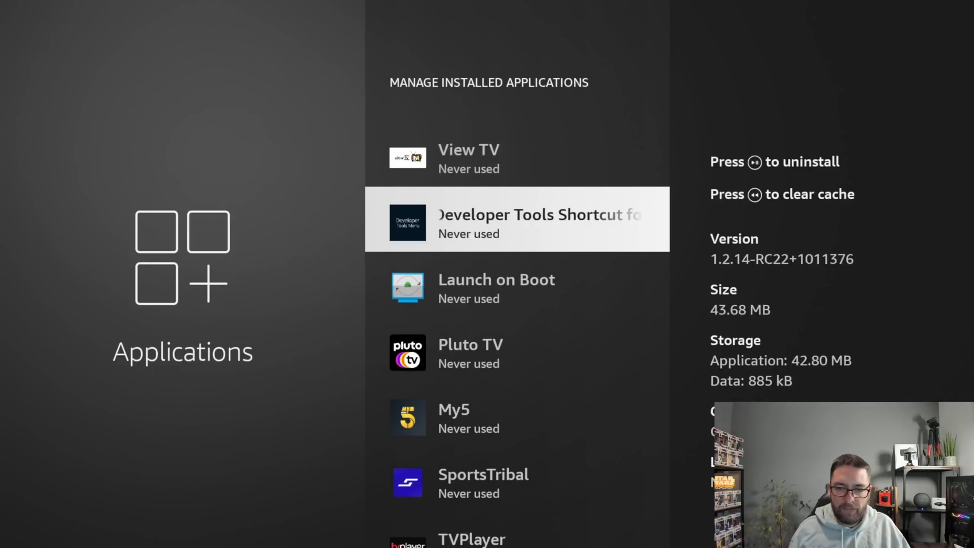
key(Down)
key(Down)
key(Down)
key(Down)
key(Down)
key(Down)
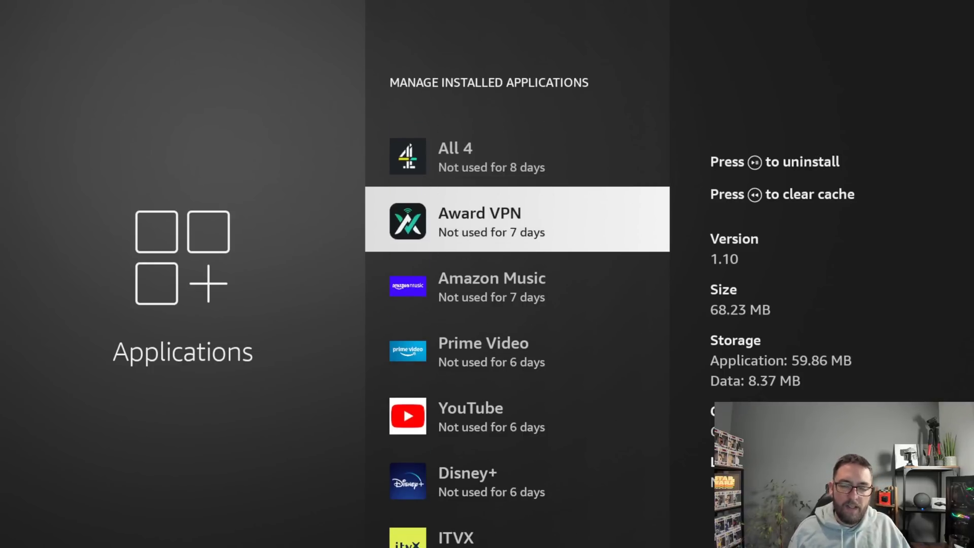
key(Up)
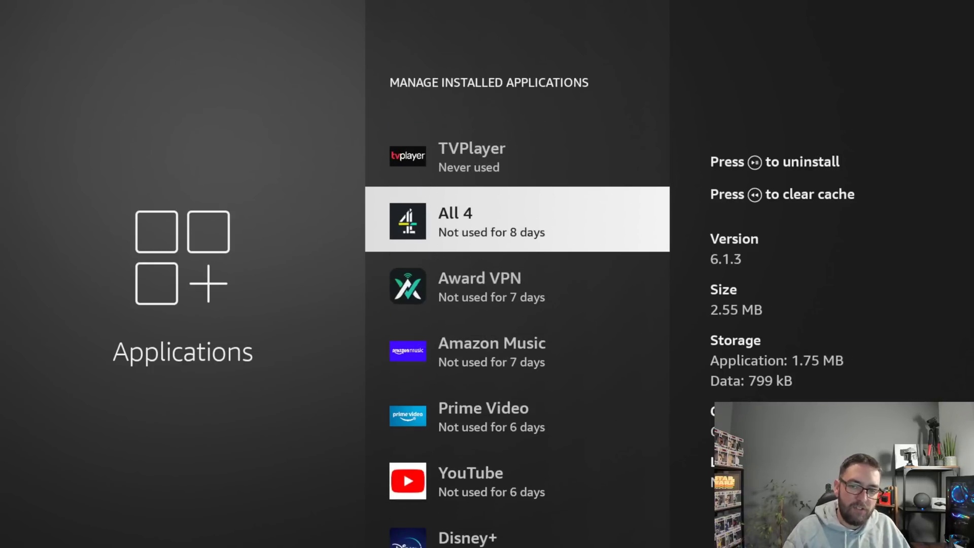
key(Down)
key(Down)
key(Down)
key(Down)
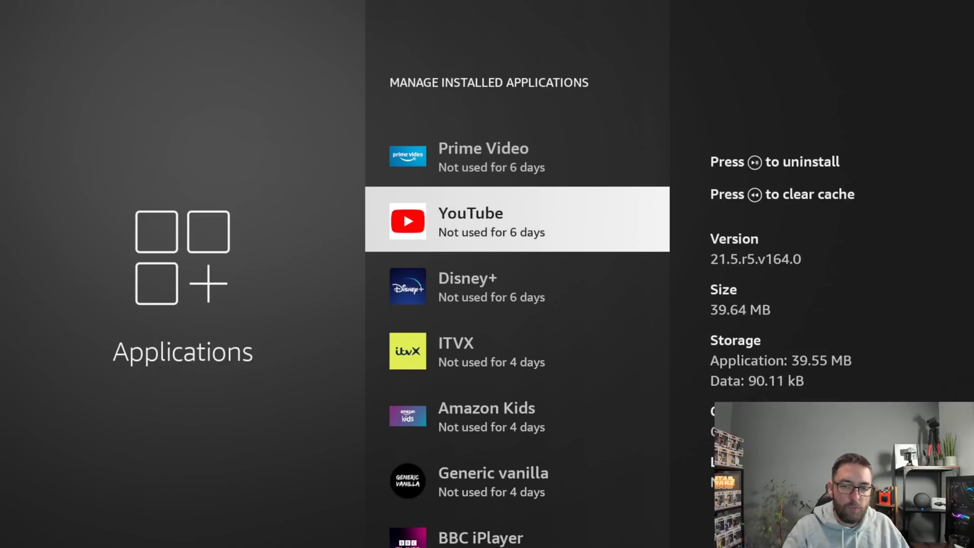
key(Down)
key(Down)
key(Down)
key(Down)
key(Down)
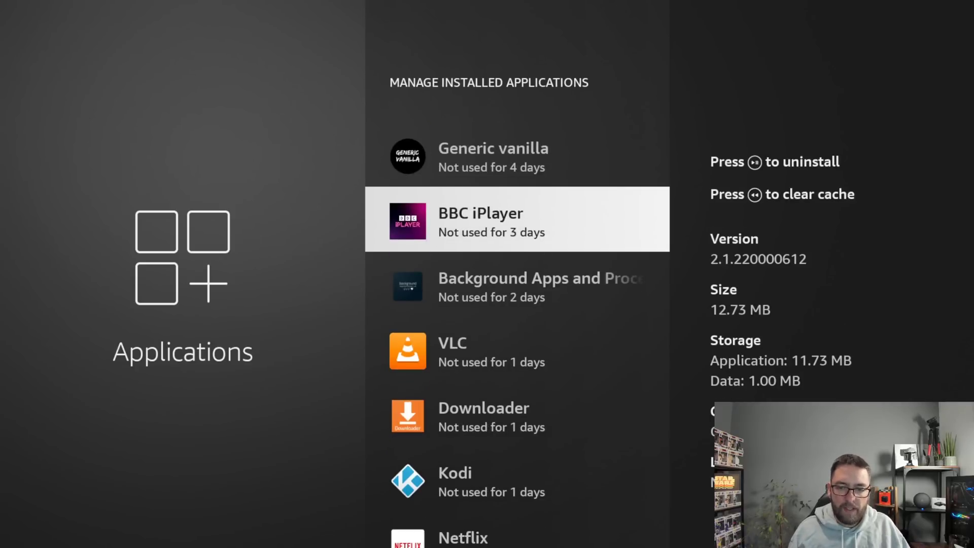
key(Down)
key(Down)
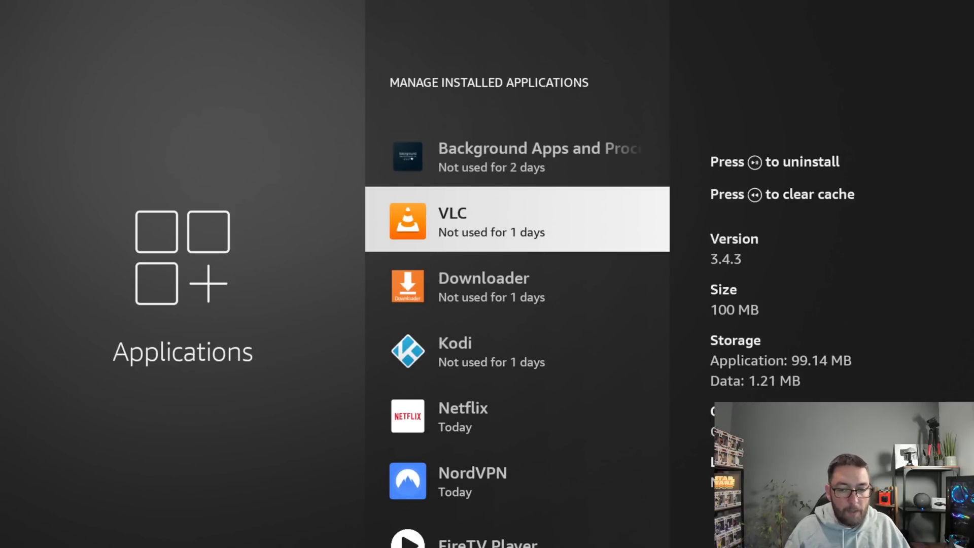
key(Down)
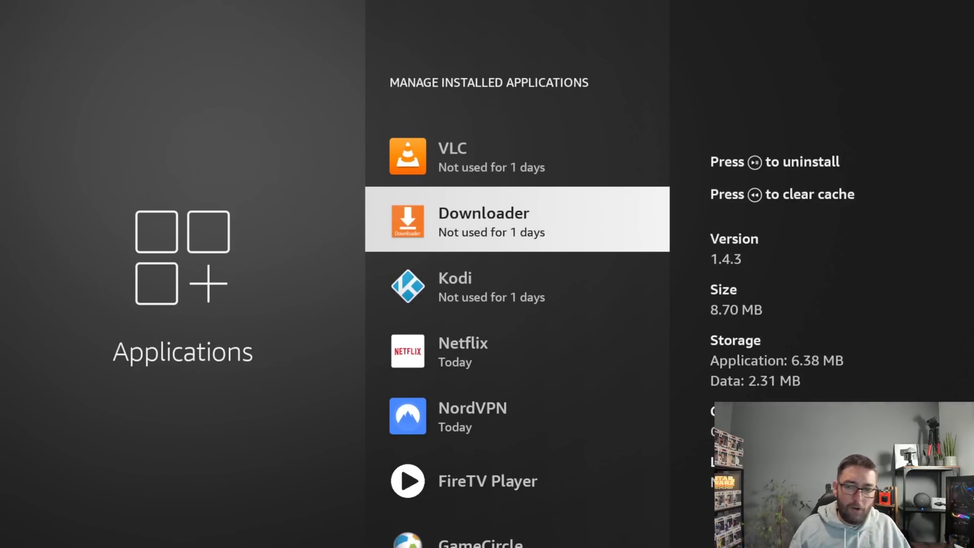
key(Down)
key(Down)
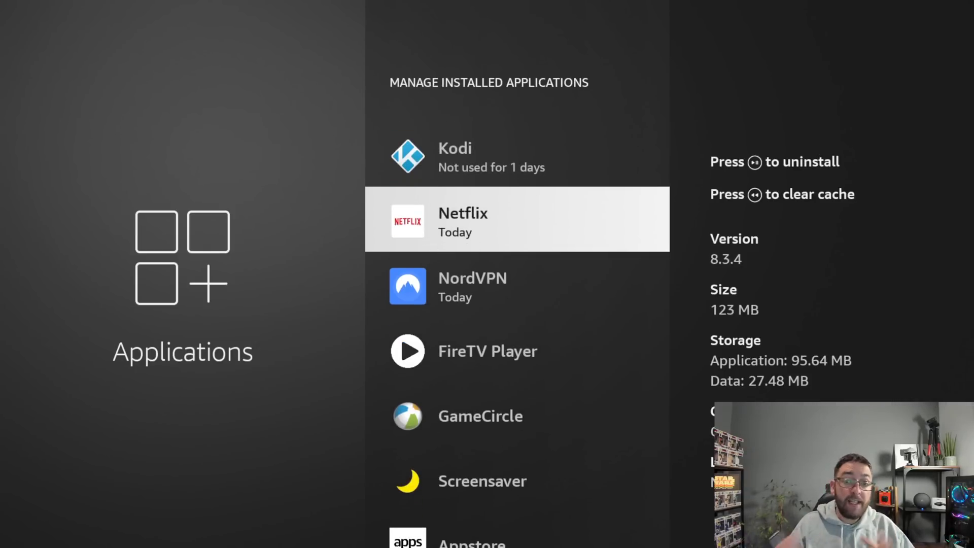
key(Down)
key(Down)
key(Down)
key(Down)
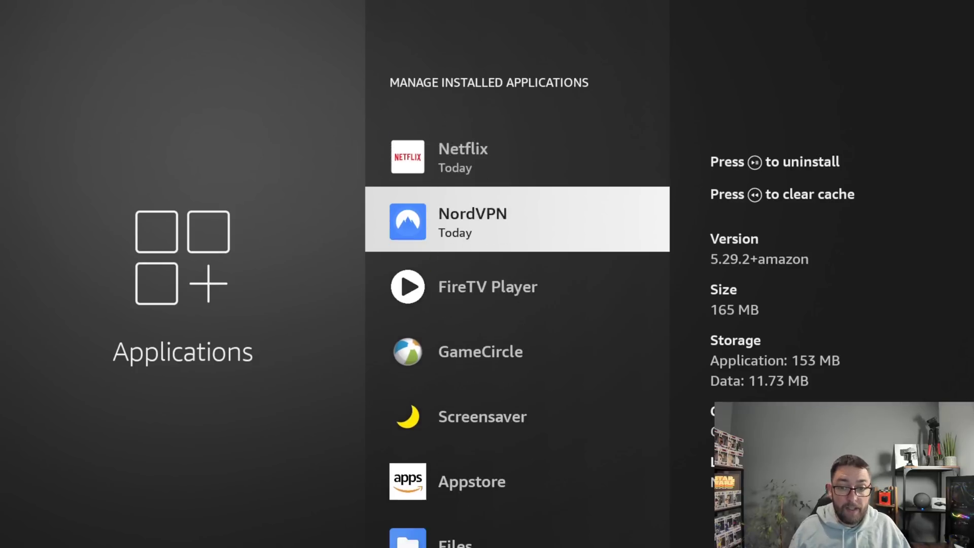
key(Up)
key(Up)
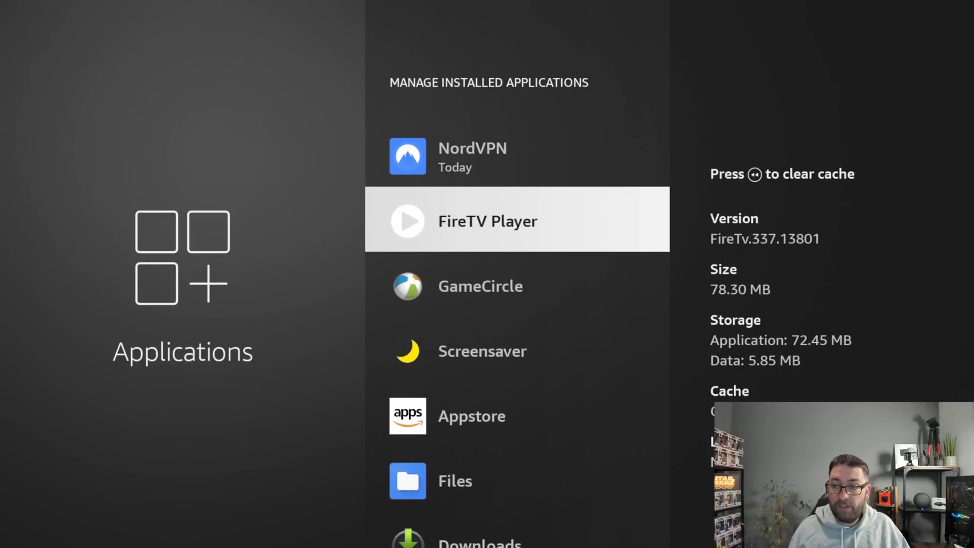
key(Down)
key(Down)
key(Up)
key(Up)
key(Up)
key(Up)
key(Up)
key(Up)
key(Up)
key(Up)
key(Up)
key(Up)
key(Up)
key(Up)
key(Up)
key(Up)
key(Up)
key(Up)
key(Up)
key(Up)
key(Up)
key(Up)
key(Up)
key(Up)
key(Up)
key(Up)
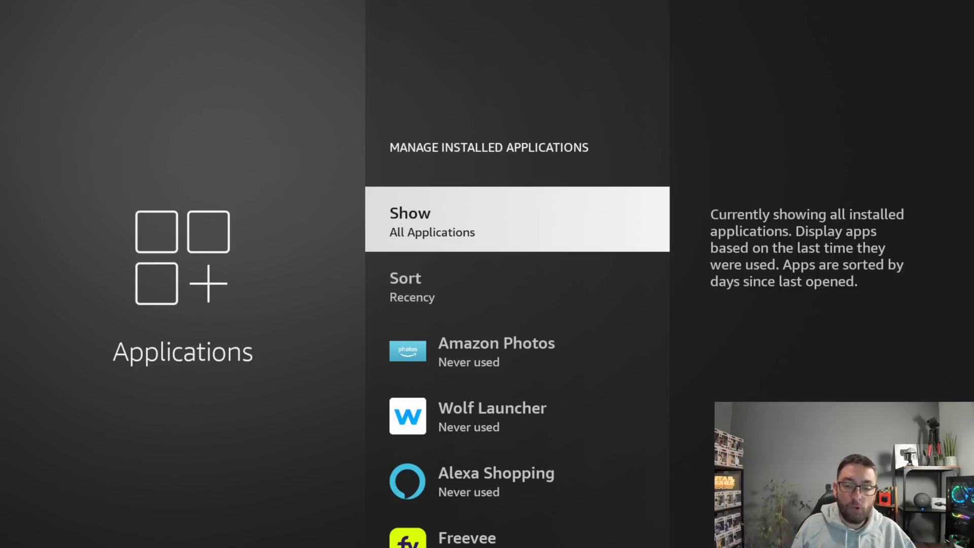
Return to the home screen, then open the YouTube channel's Home tab and browse its featured video and playlists
key(Home)
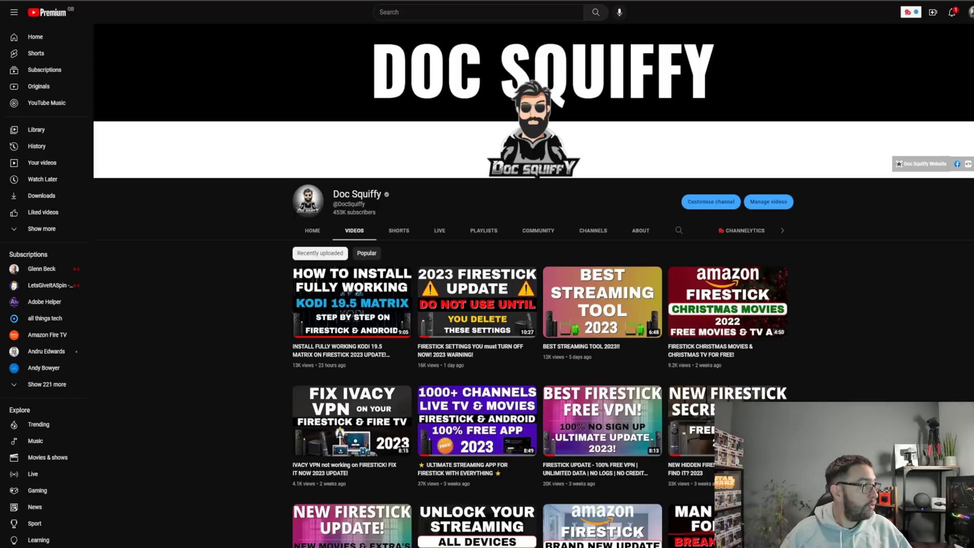
click(312, 230)
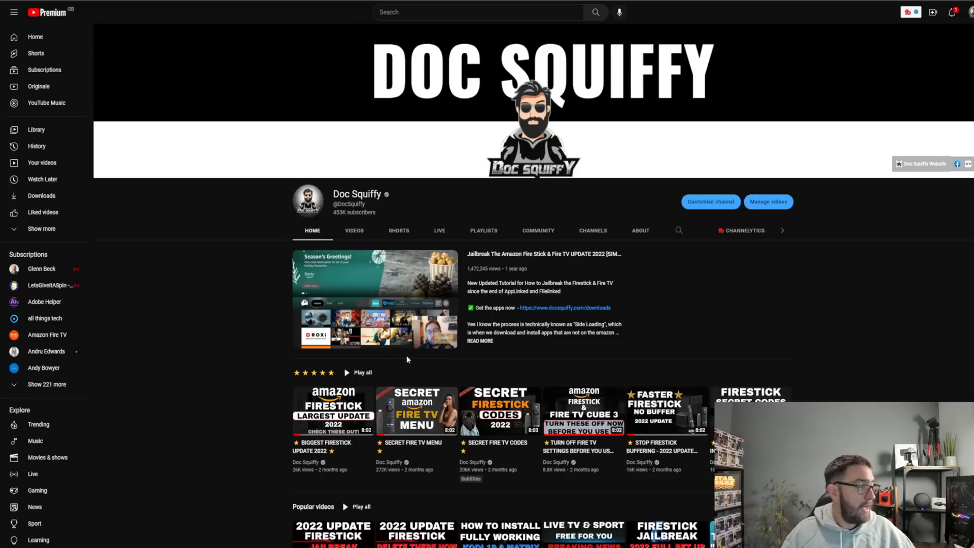
mouse_move(345, 422)
mouse_move(411, 416)
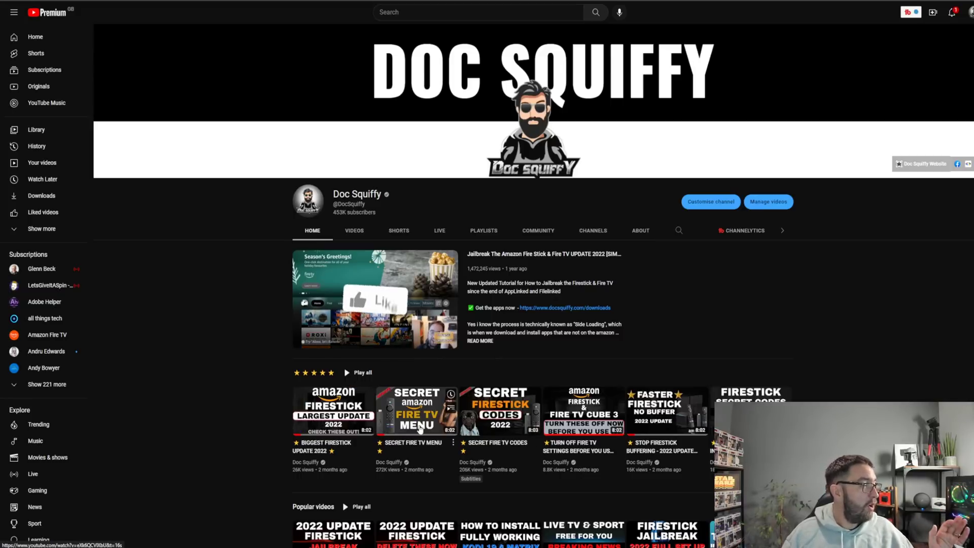
scroll(392, 413, down, 12)
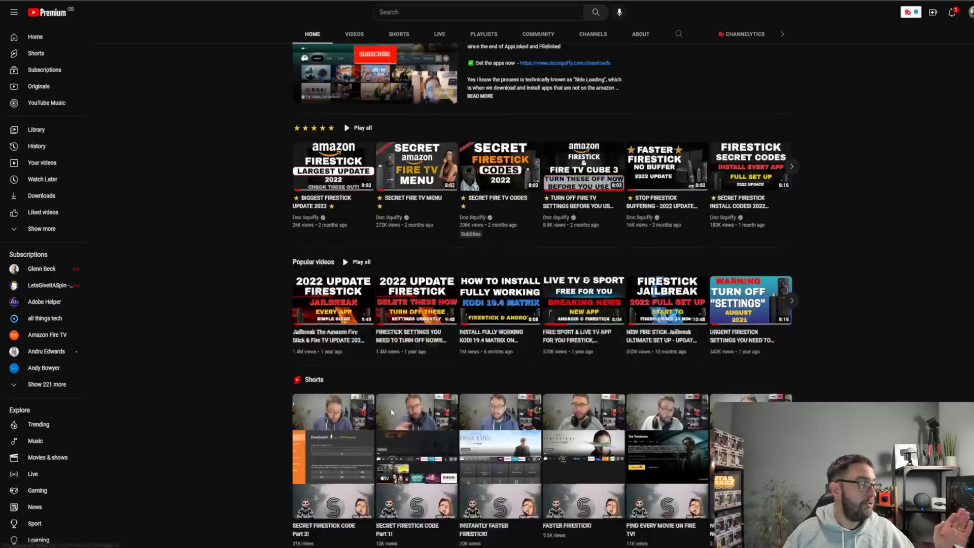
scroll(388, 412, up, 12)
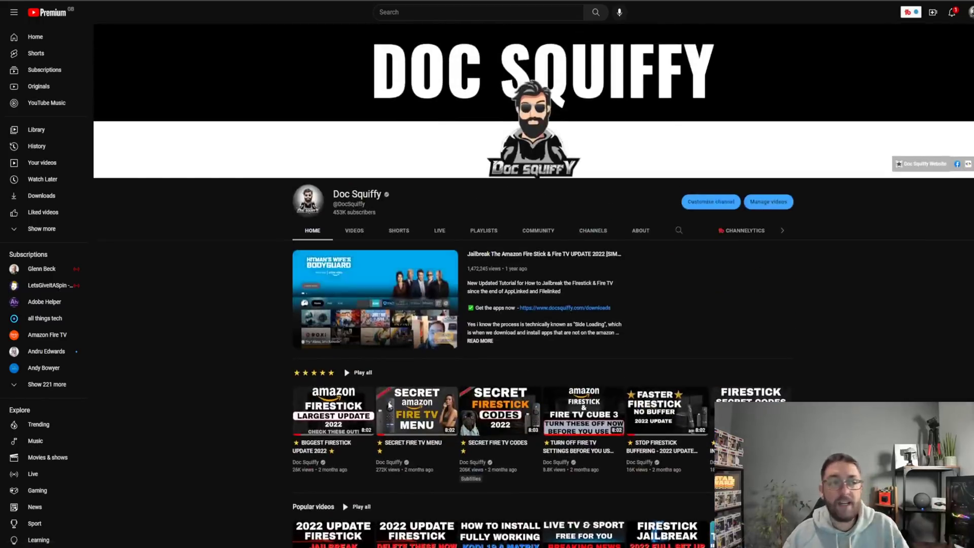